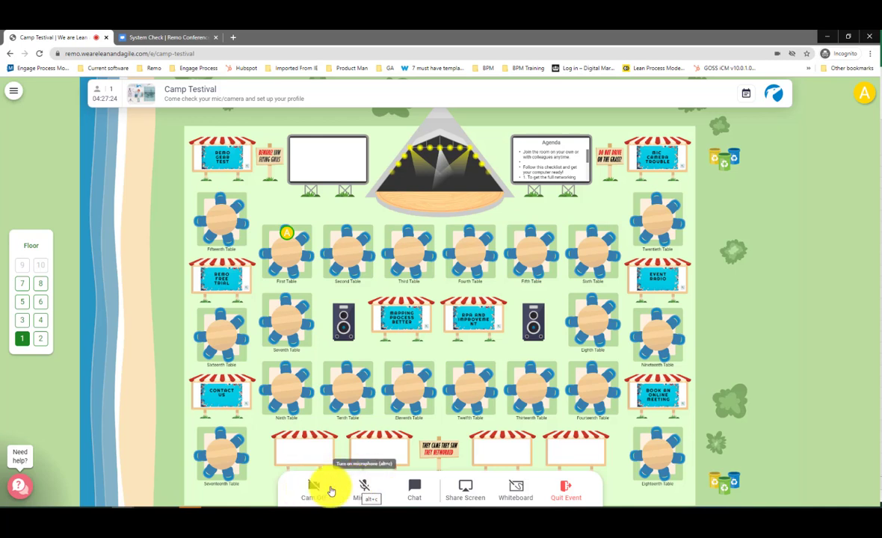
- Switch the webcam on and unmute the microphone from the bottom toolbar
click(306, 487)
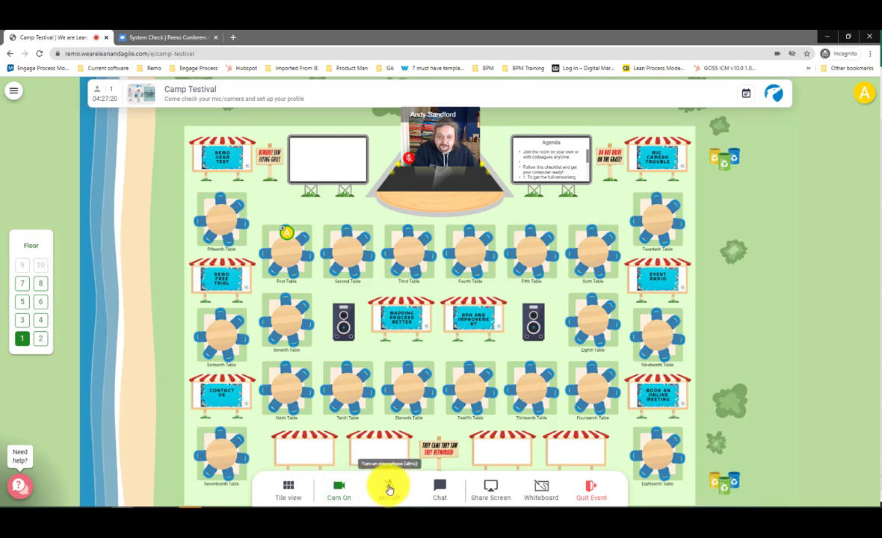
click(389, 490)
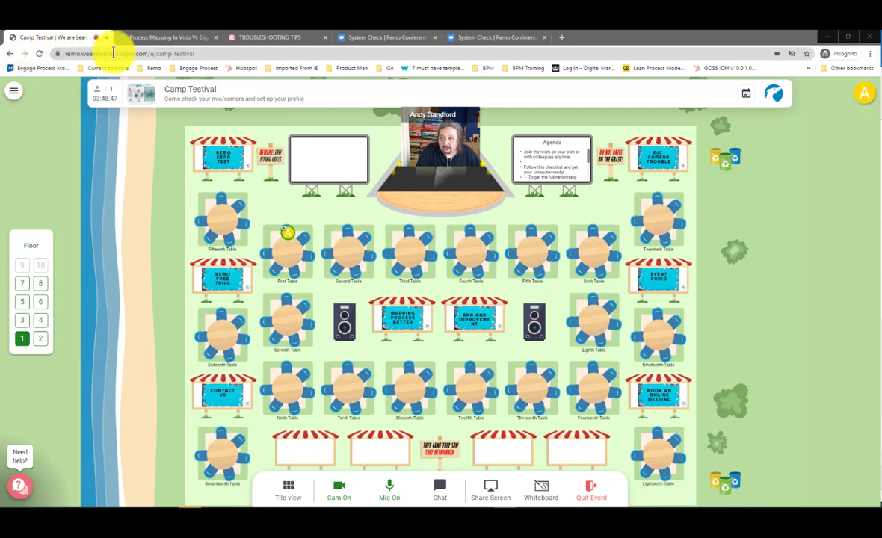
click(58, 55)
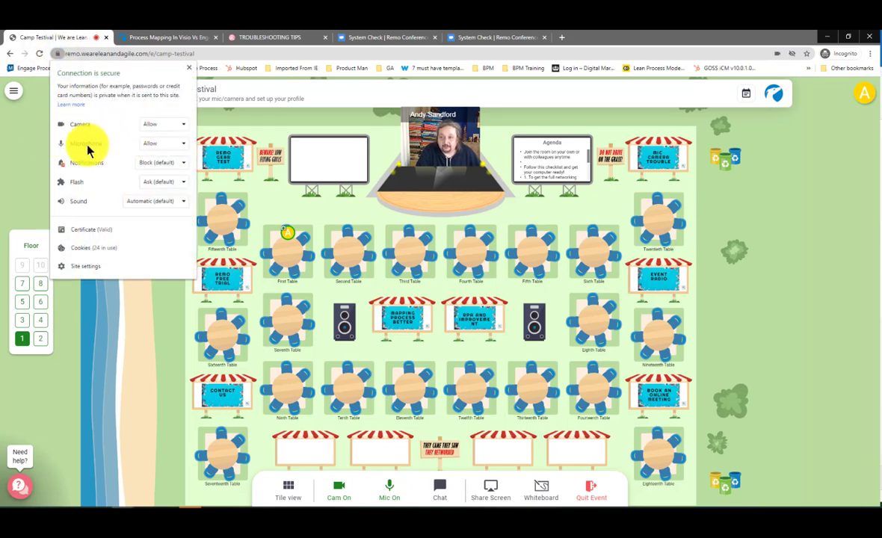
click(188, 69)
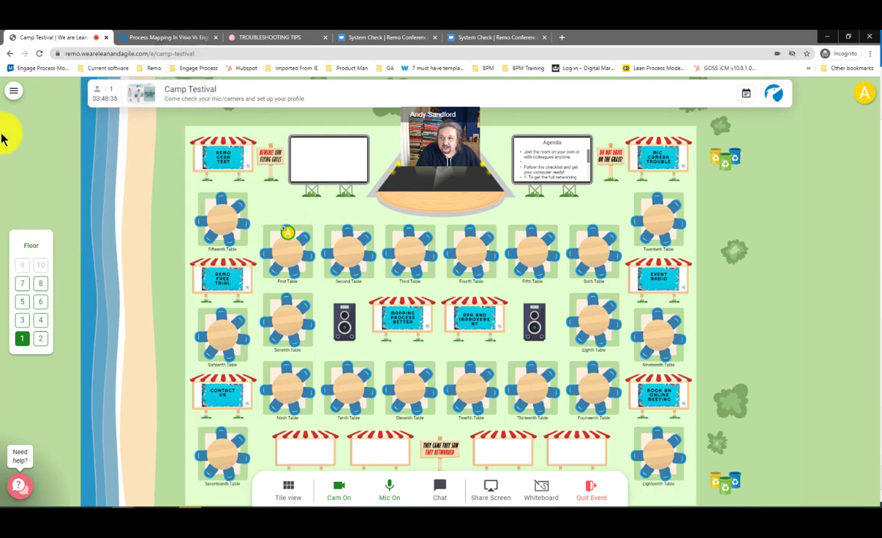
click(13, 96)
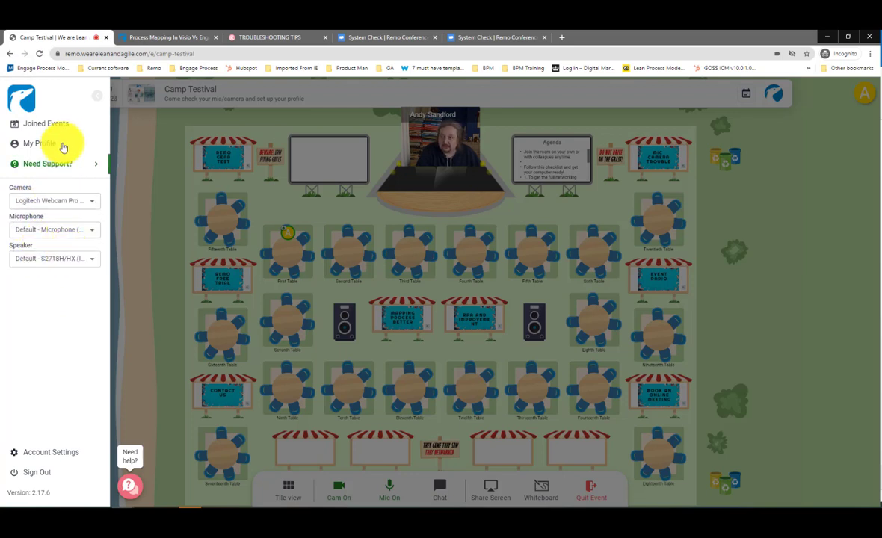
click(94, 98)
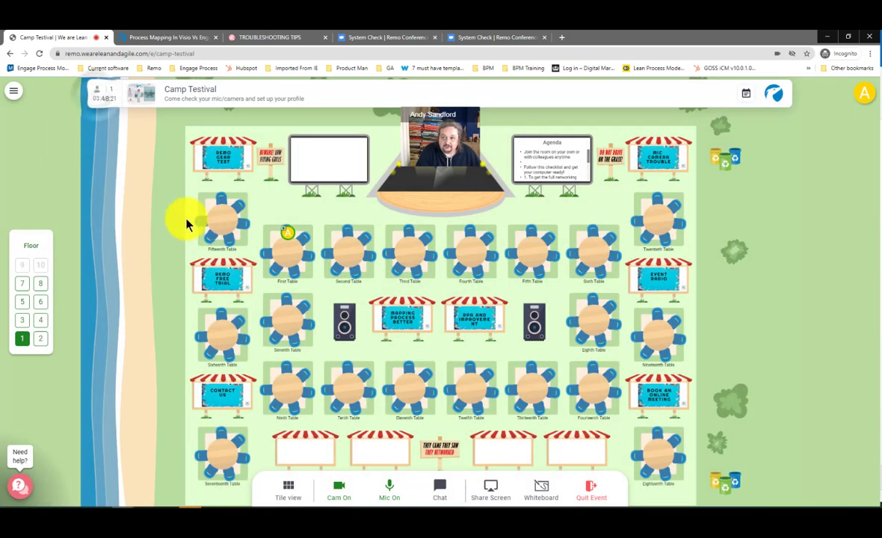
double_click(276, 240)
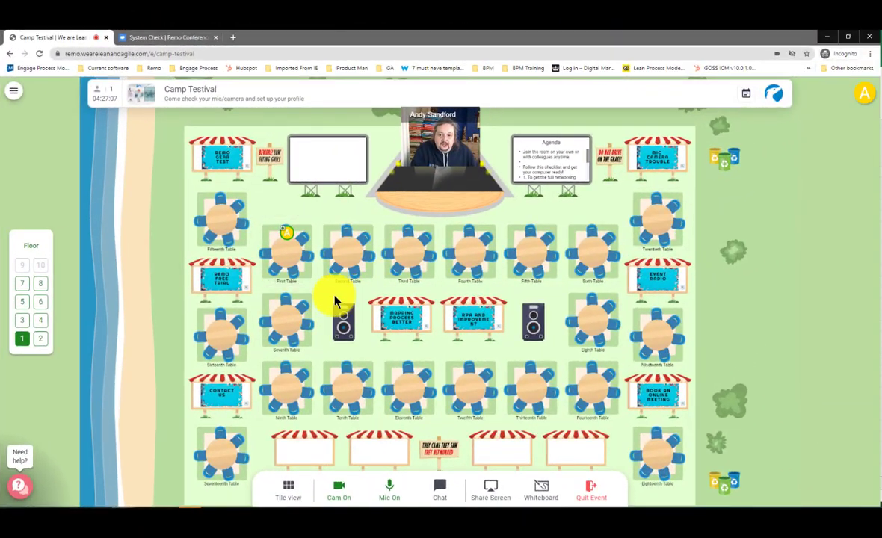
double_click(350, 255)
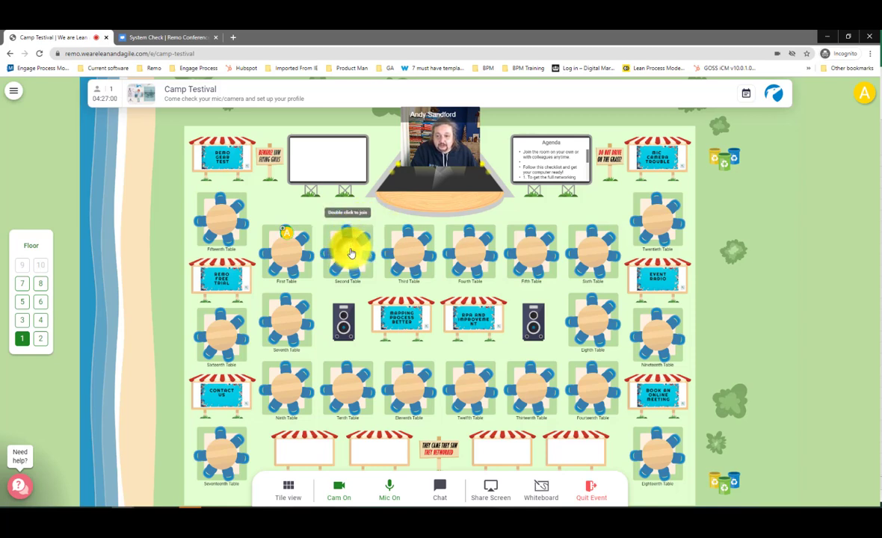
double_click(410, 255)
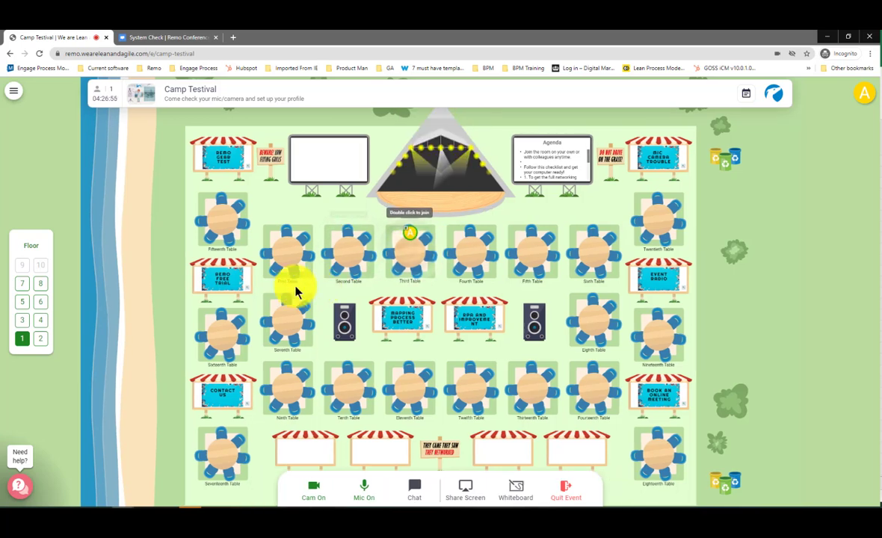
double_click(290, 257)
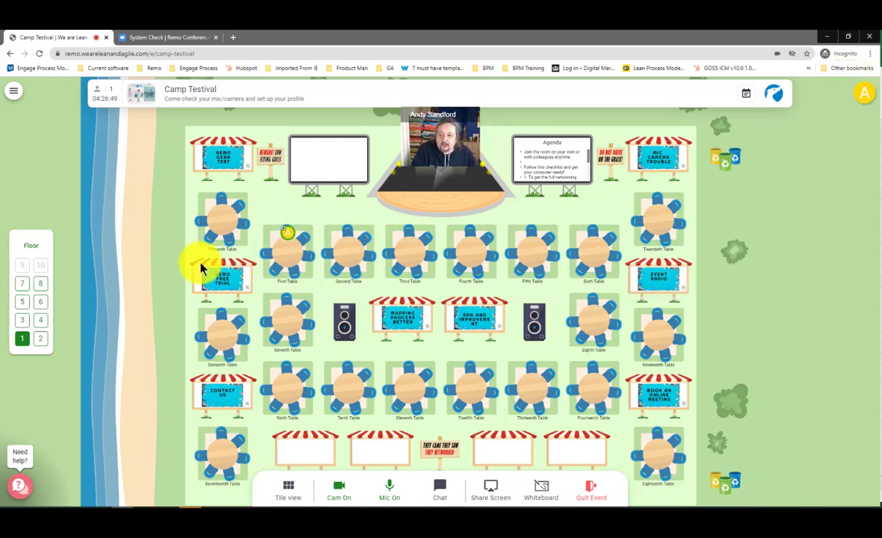
click(282, 233)
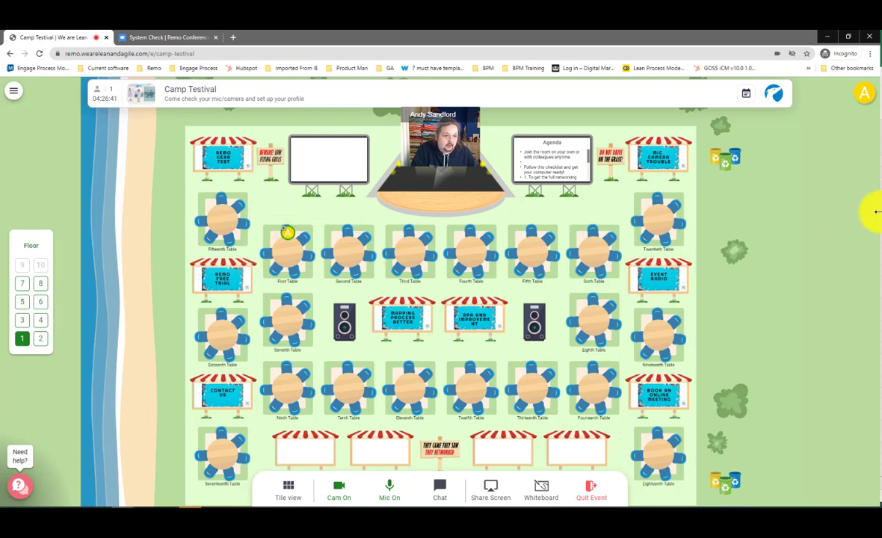
- Edit your profile from the avatar menu, save the changes, and close the profile panel
click(865, 96)
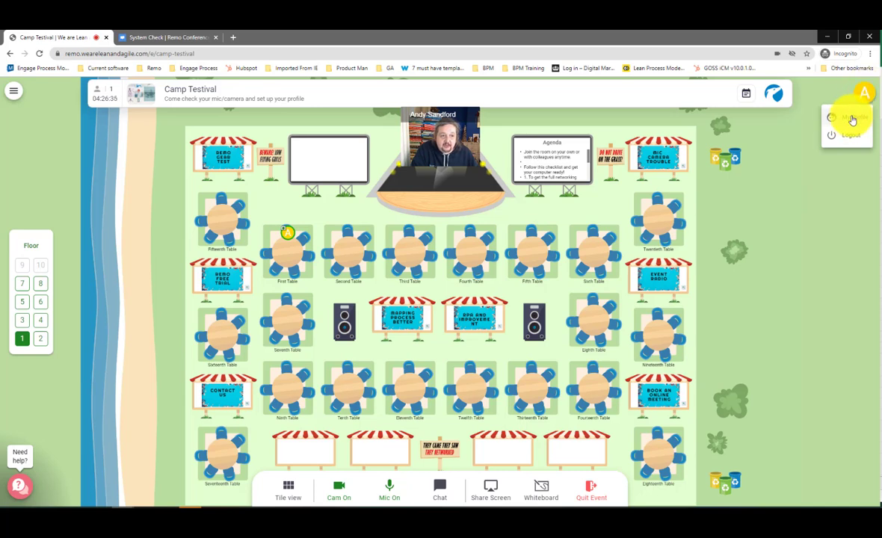
click(851, 120)
click(401, 168)
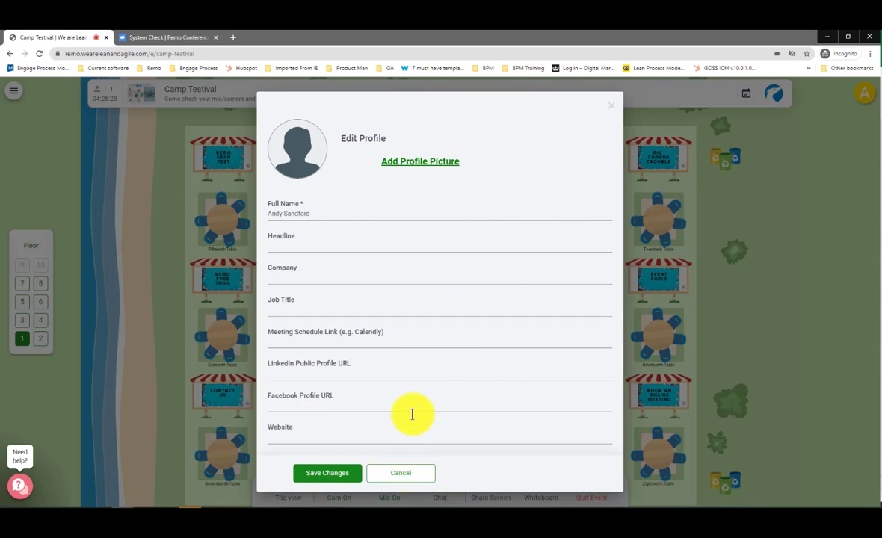
click(327, 475)
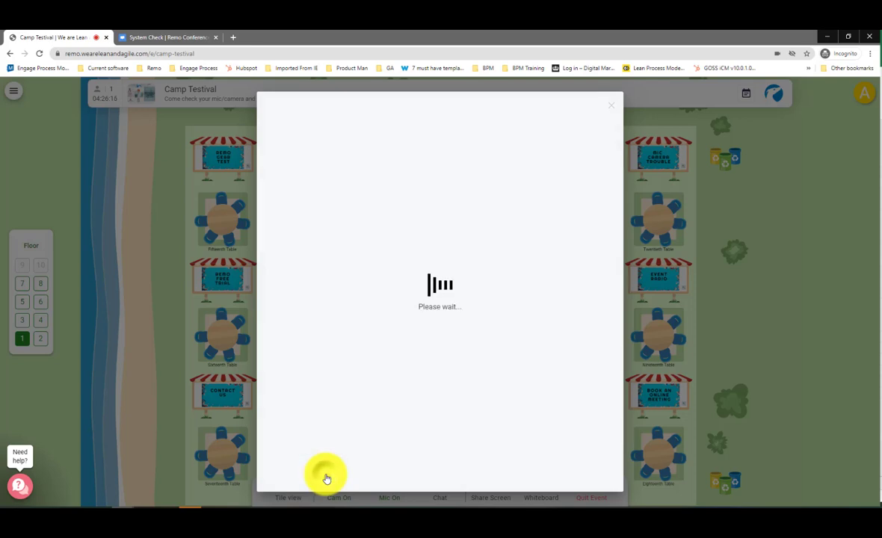
click(610, 112)
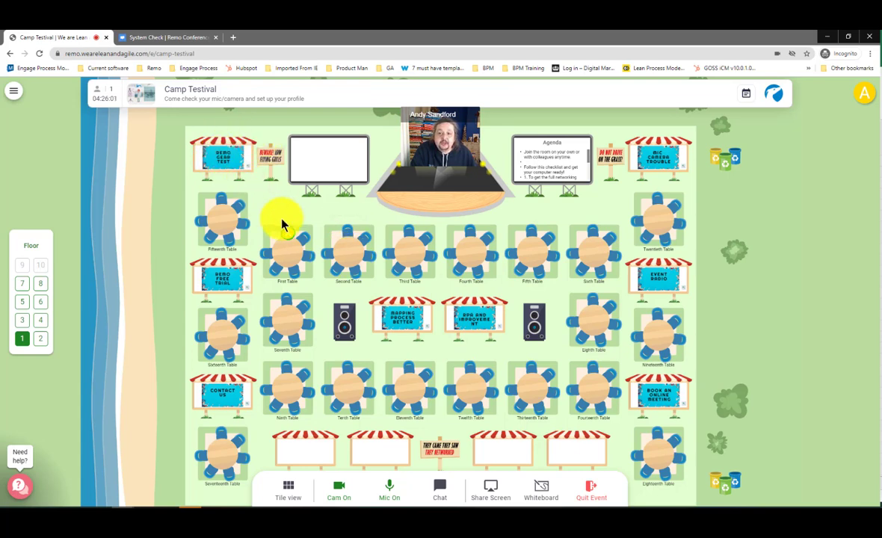
- Run the equipment test from the Remo Gear Test booth, then close its pop-up on the Camp Testival tab
click(219, 158)
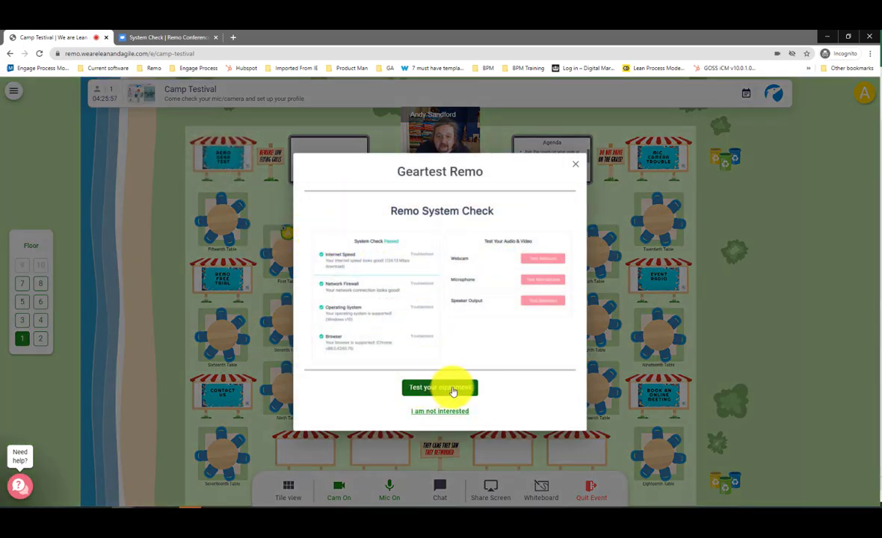
click(438, 388)
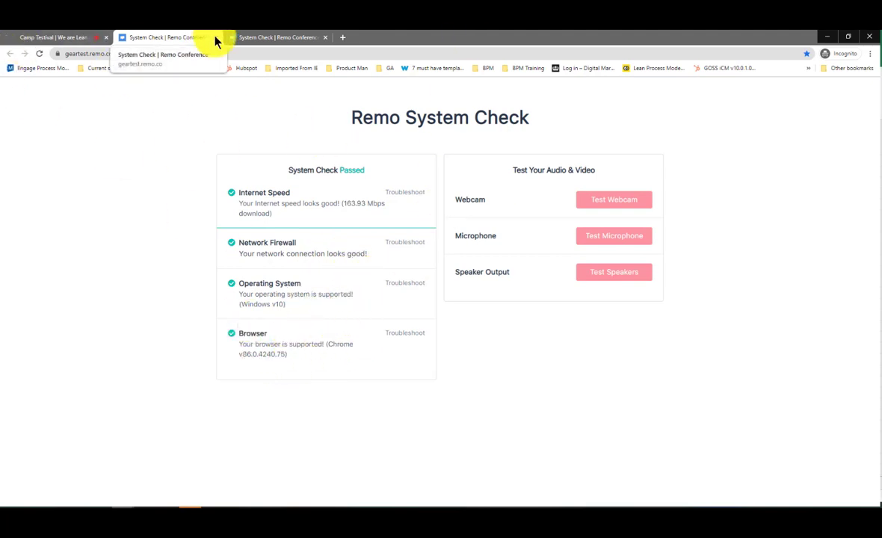
click(54, 37)
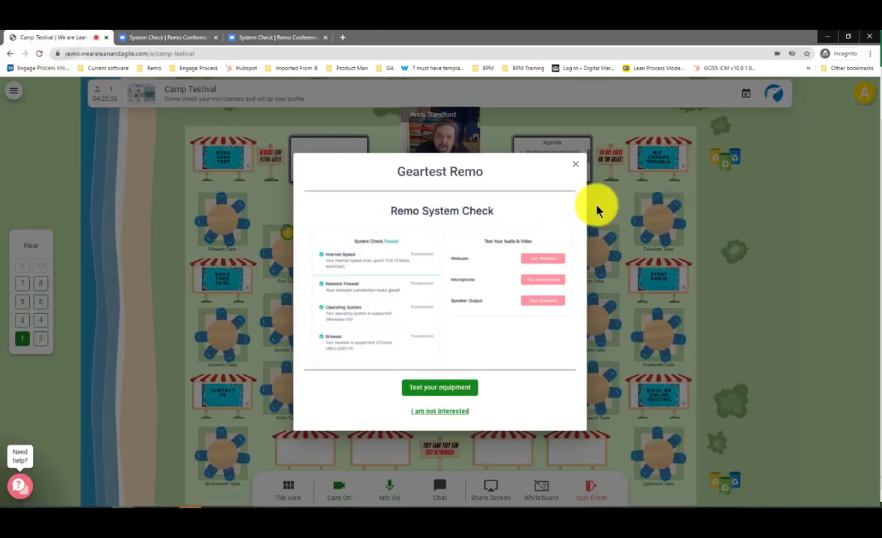
click(574, 164)
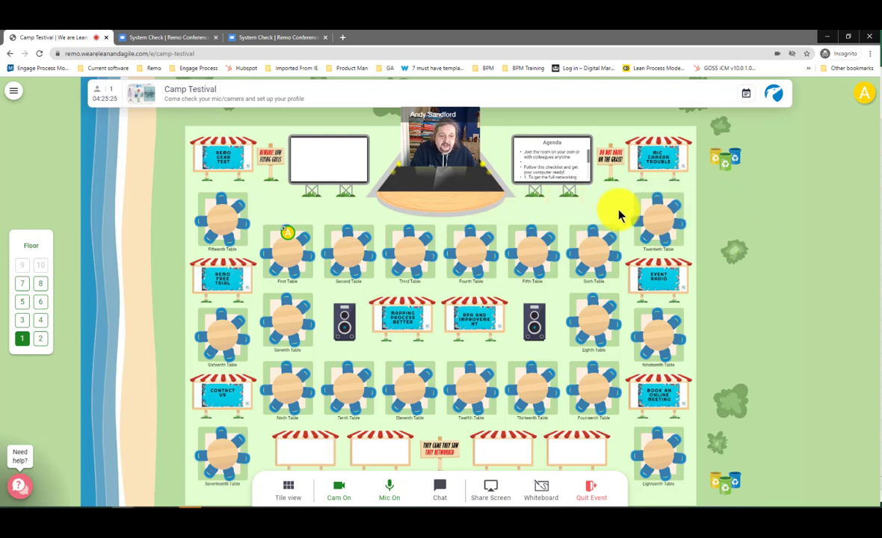
- Open and skim the Mic-Cam troubleshooting PDF from the Mic Camera Trouble sign, then close the pop-up
click(659, 161)
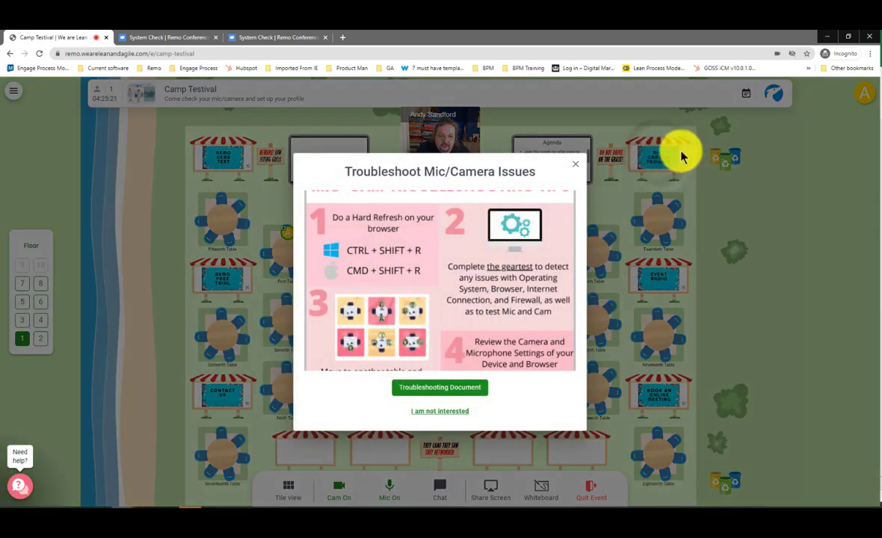
click(455, 388)
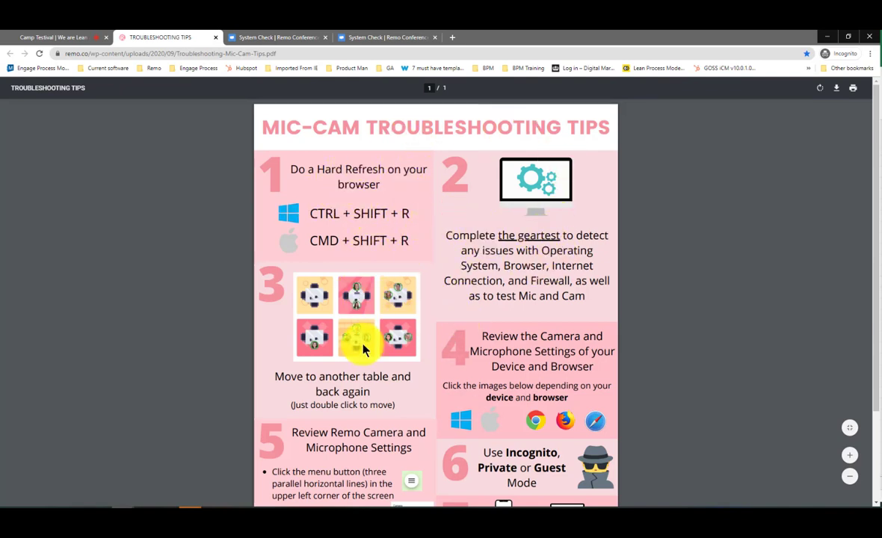
scroll(357, 364, down, 3)
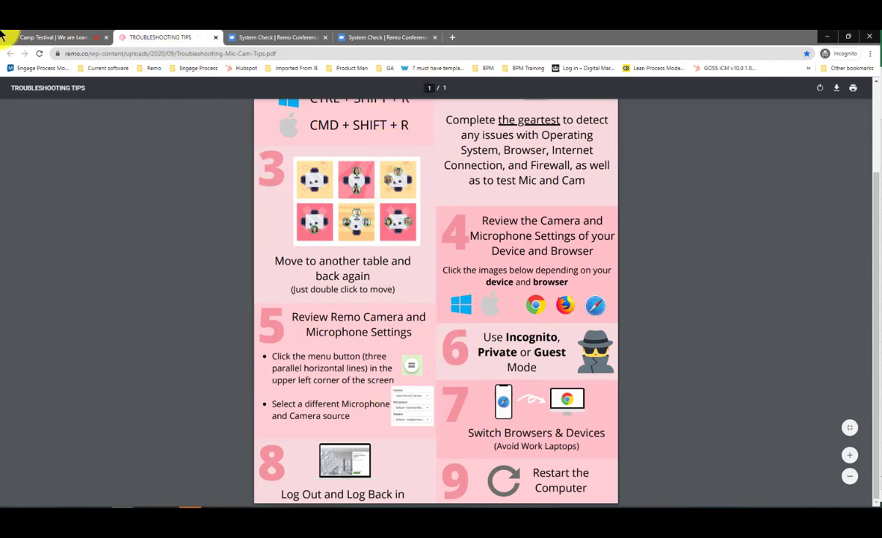
click(65, 34)
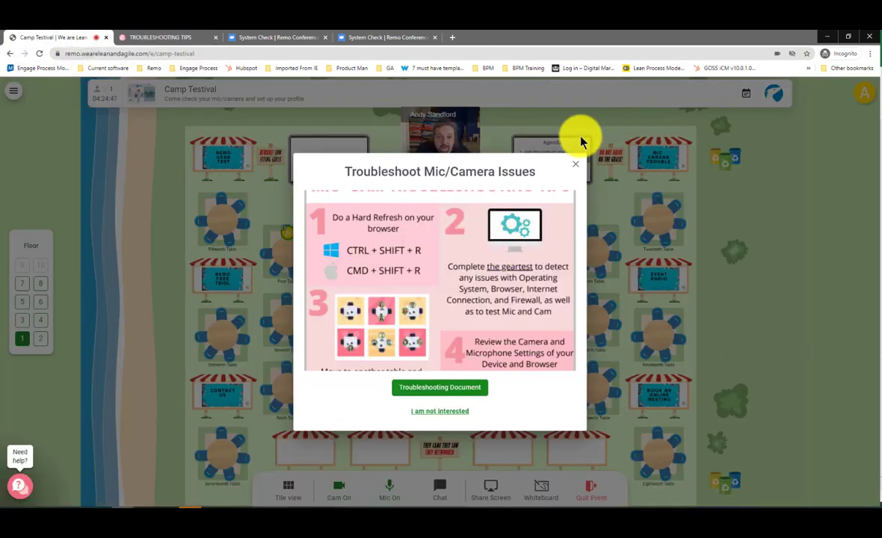
click(575, 168)
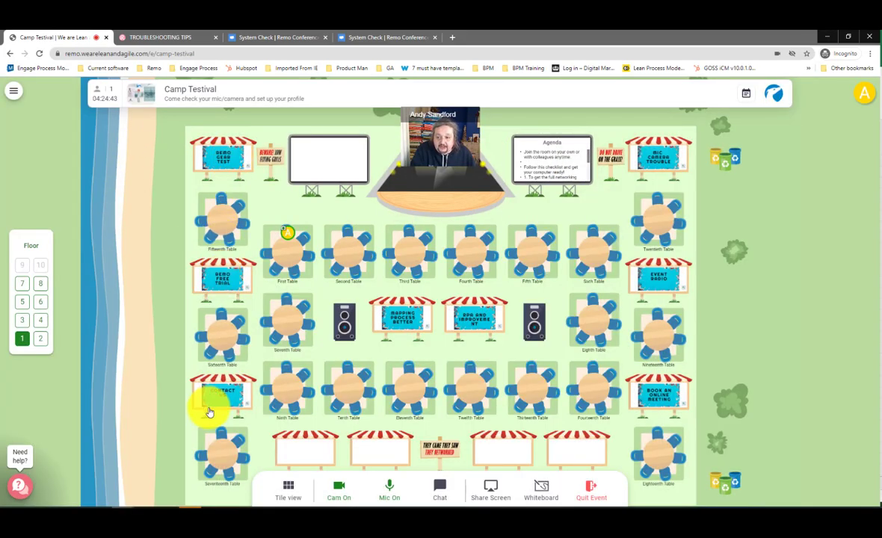
- Play the Mapping Process banner video, open its Visio vs Engage Process blog, then pause and close the pop-up
click(407, 322)
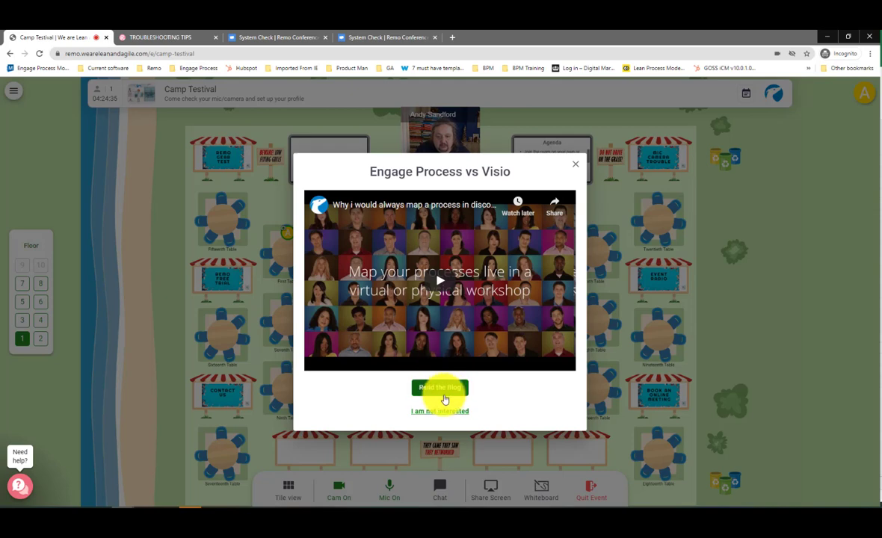
click(442, 281)
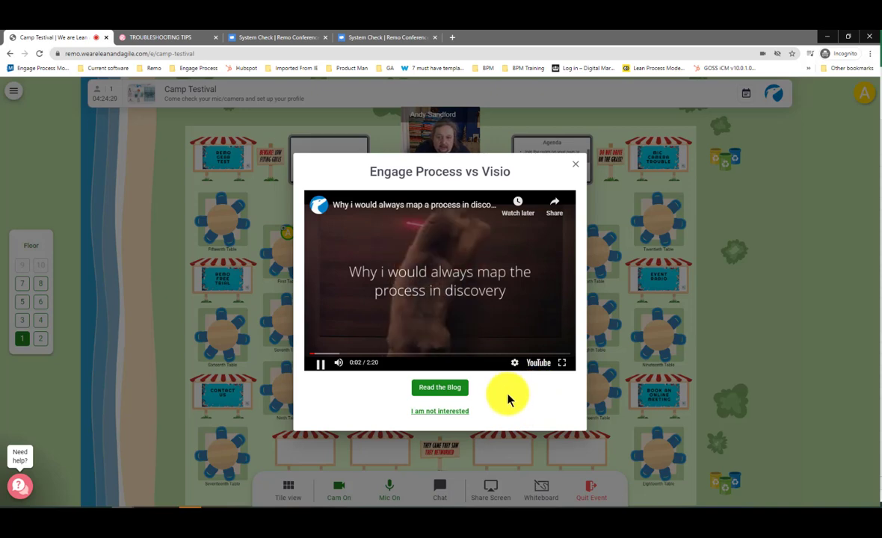
click(426, 388)
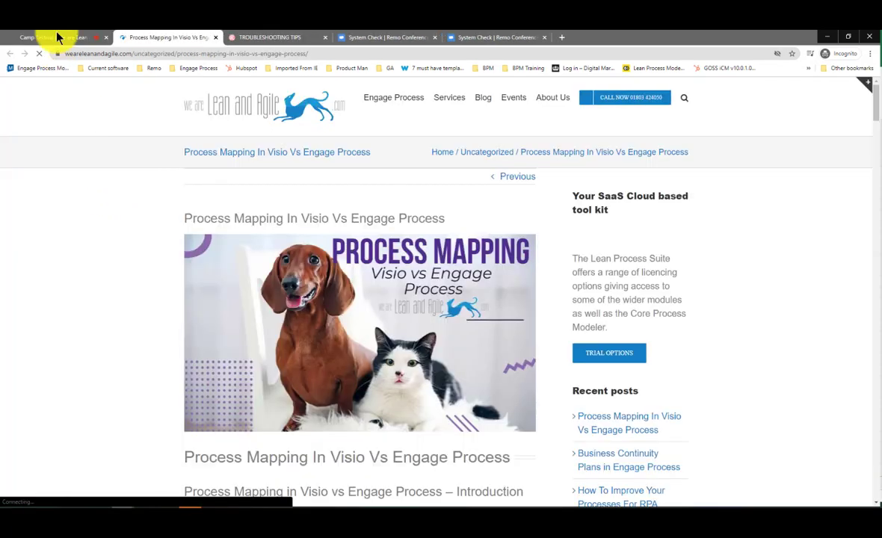
click(53, 36)
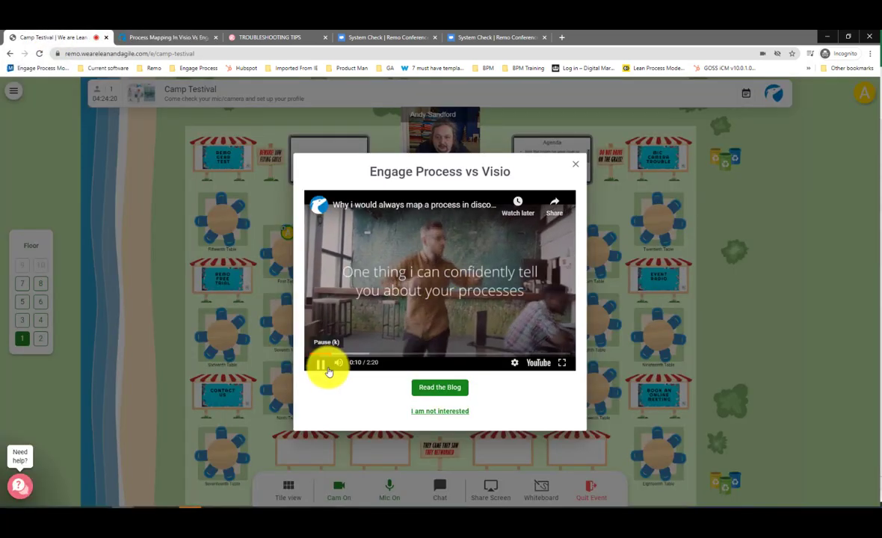
click(318, 368)
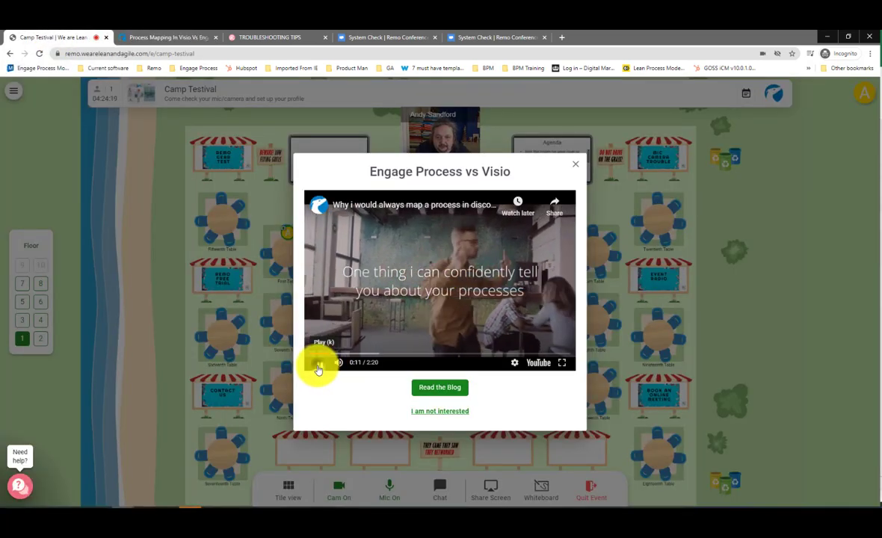
click(575, 164)
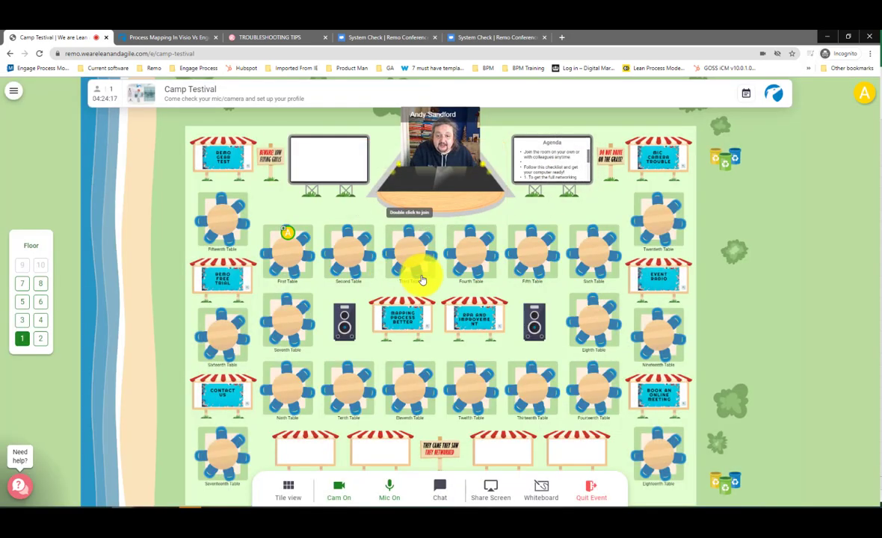